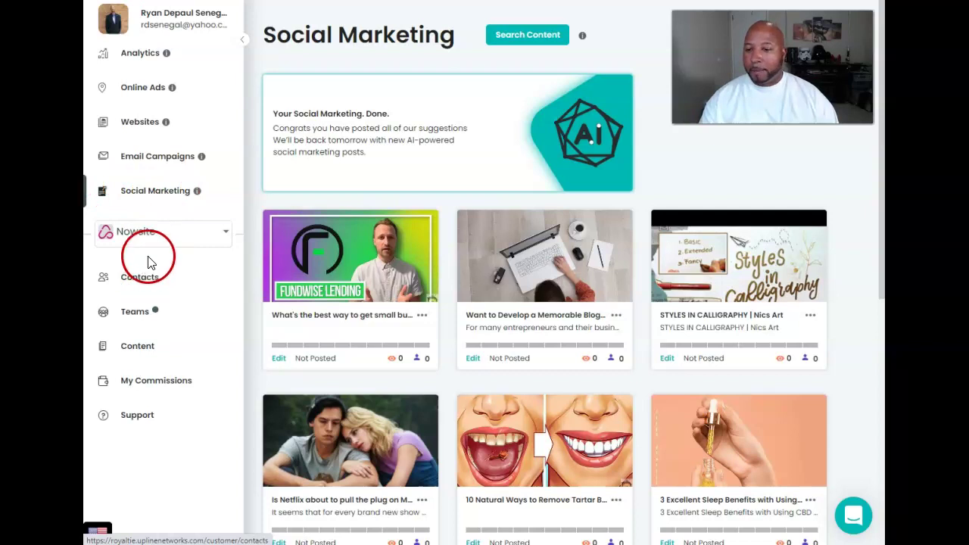
Browse the linked companies Tranont, Bepic and Tradera in the sidebar company dropdown
{"action": "left_click", "coordinate": [225, 234]}
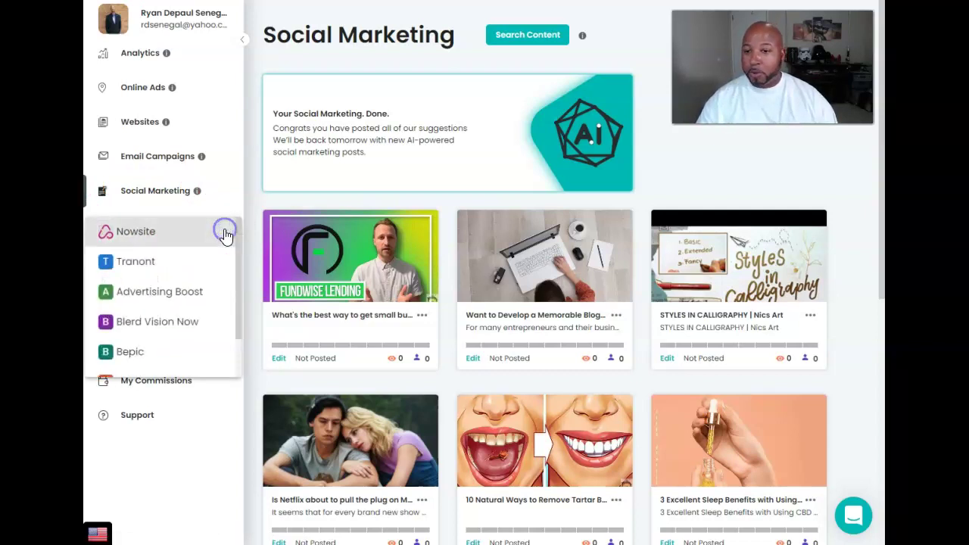
{"action": "scroll", "coordinate": [195, 314], "scroll_direction": "down", "scroll_amount": 2}
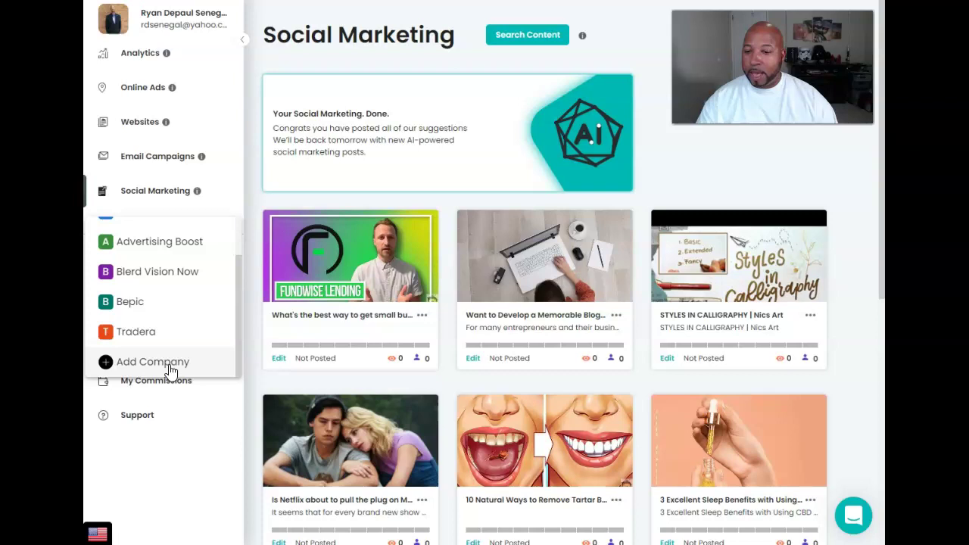
{"action": "scroll", "coordinate": [179, 302], "scroll_direction": "up", "scroll_amount": 2}
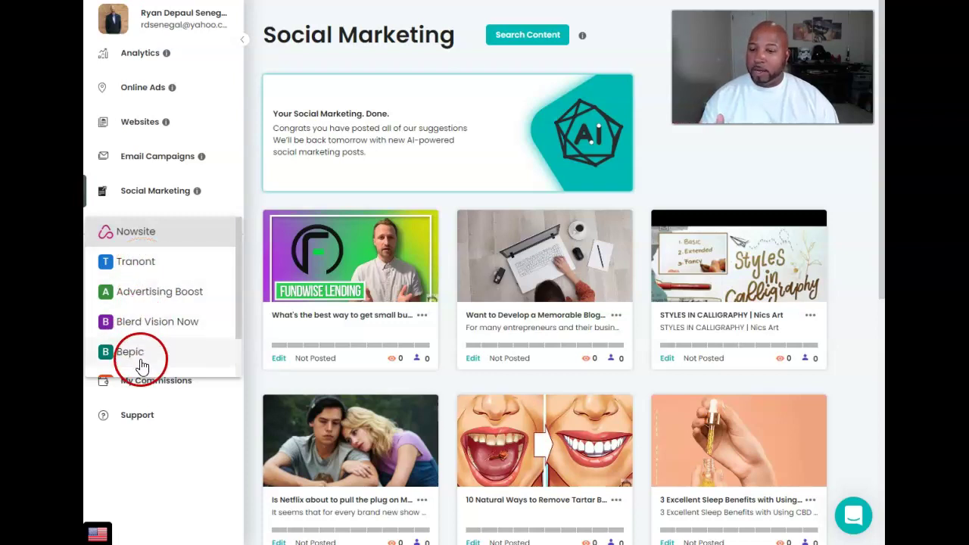
{"action": "scroll", "coordinate": [136, 360], "scroll_direction": "down", "scroll_amount": 1}
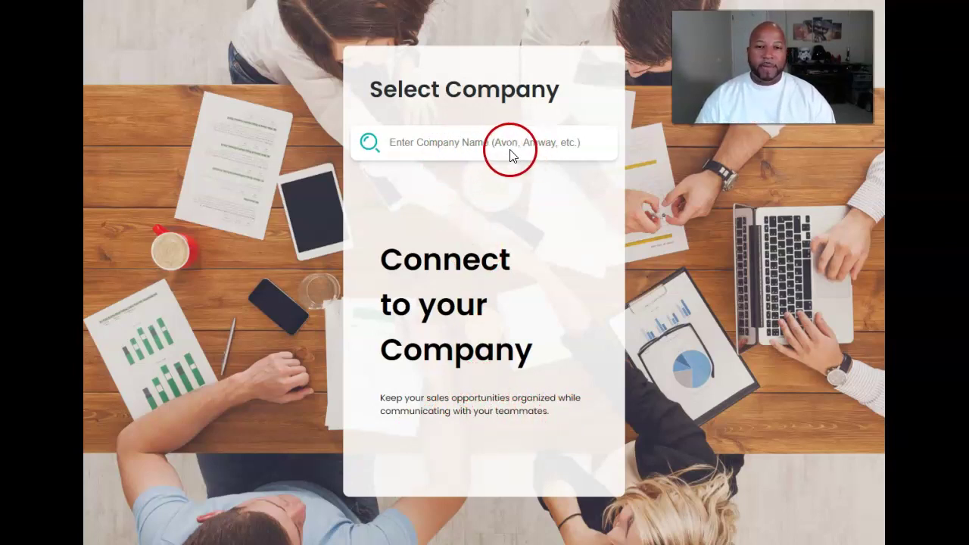
Search for 'avon', add Avon as a selected company, then remove it
{"action": "left_click", "coordinate": [560, 150]}
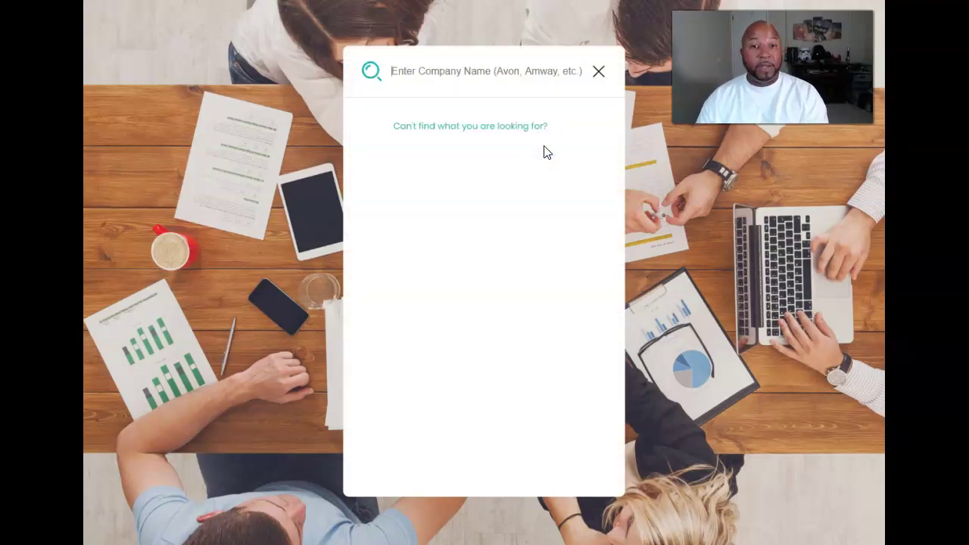
{"action": "type", "text": "avon"}
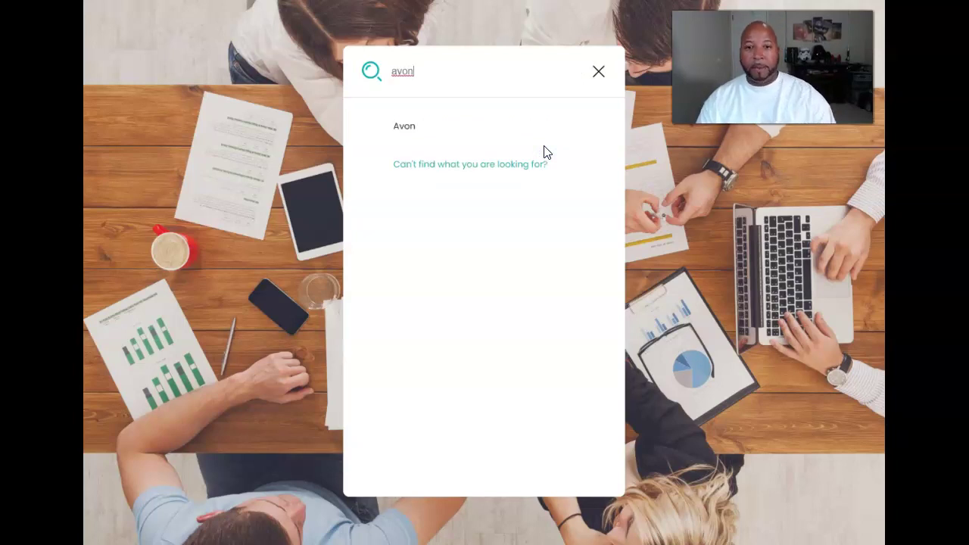
{"action": "left_click", "coordinate": [413, 128]}
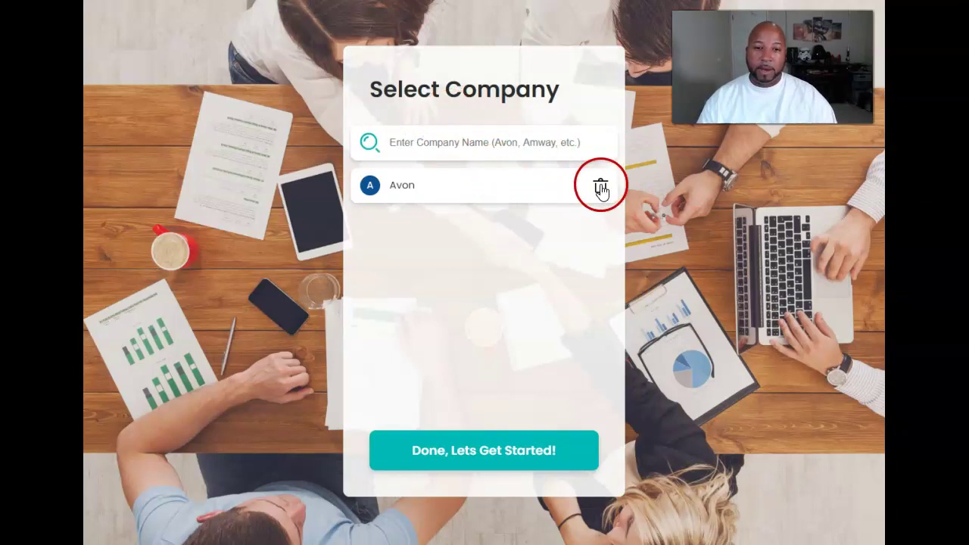
{"action": "left_click", "coordinate": [600, 187]}
Search for 'amw', add Amway as a selected company, then remove it
{"action": "left_click", "coordinate": [469, 144]}
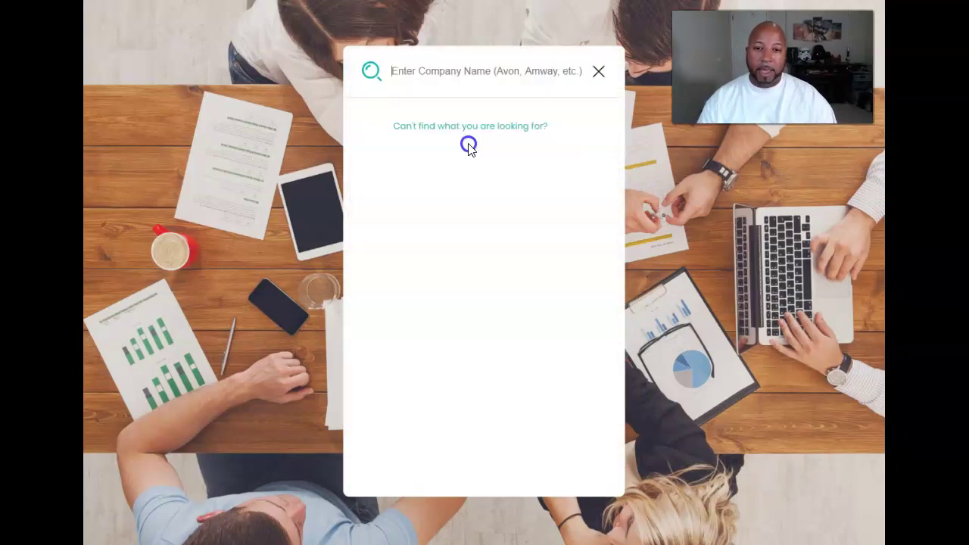
{"action": "left_click", "coordinate": [506, 71]}
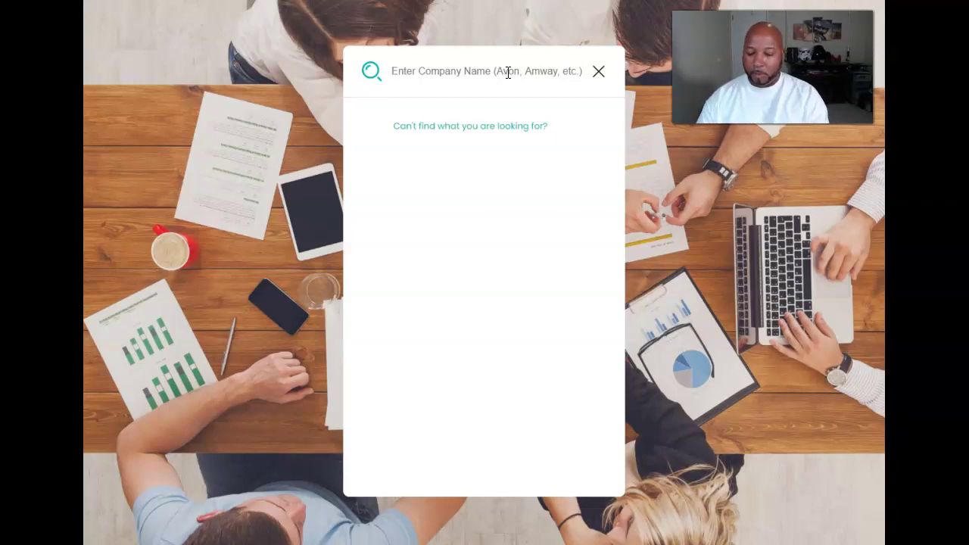
{"action": "type", "text": "amwa"}
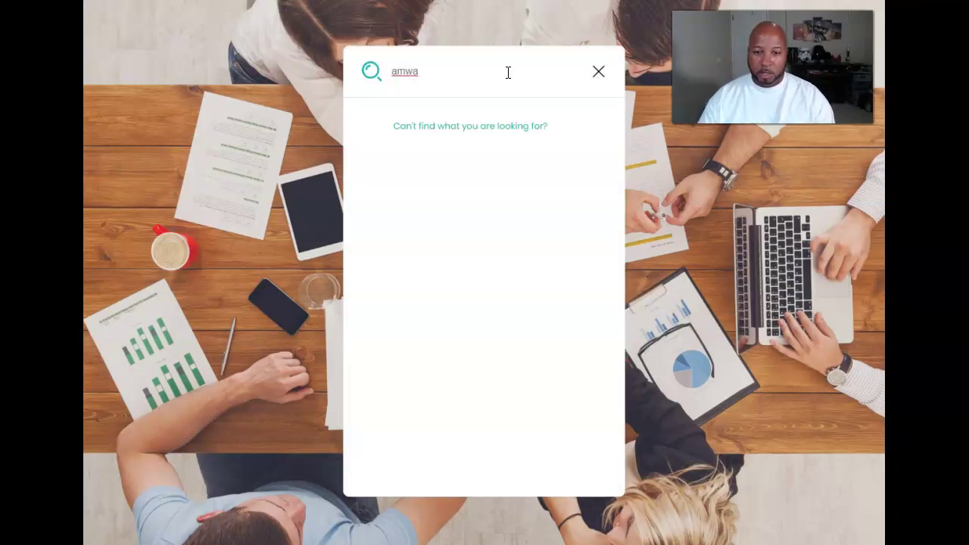
{"action": "key", "text": "BackSpace"}
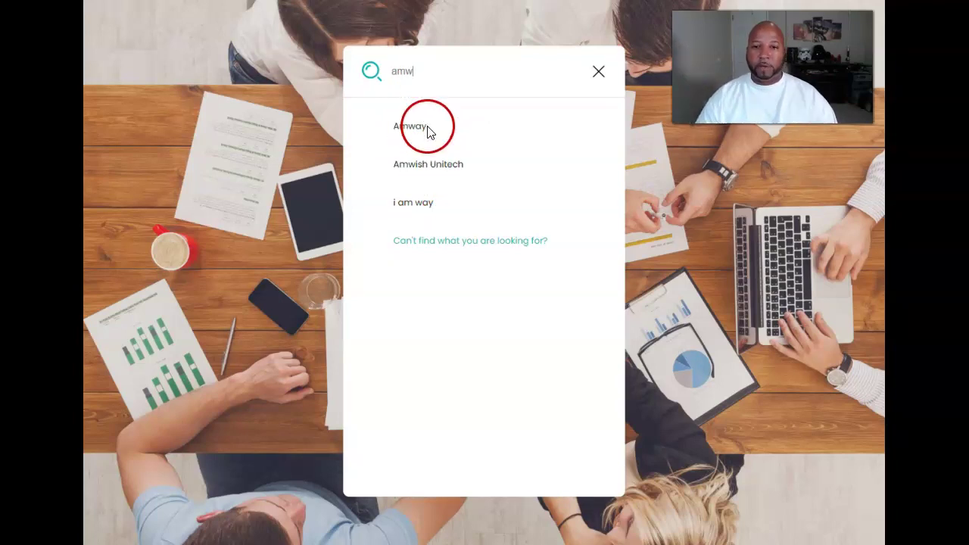
{"action": "left_click", "coordinate": [421, 129]}
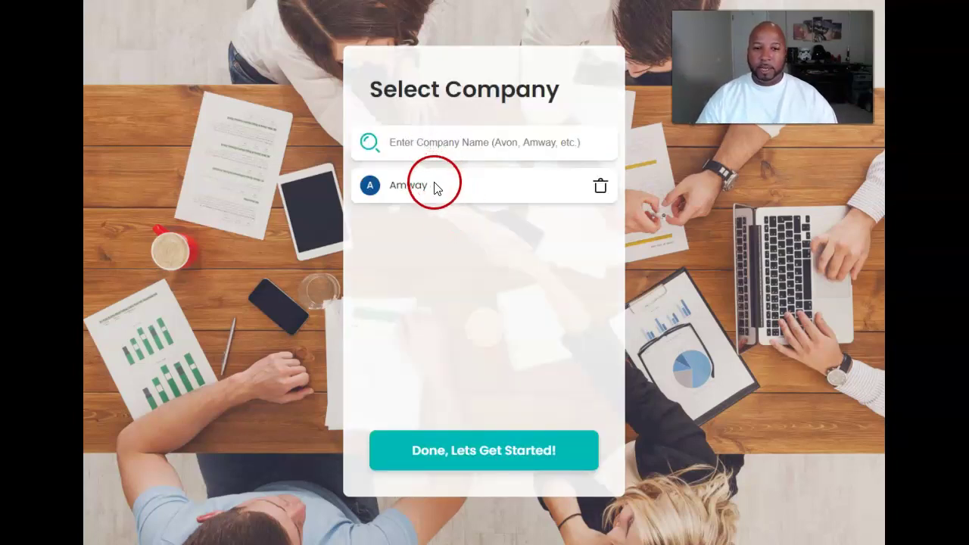
{"action": "left_click", "coordinate": [405, 186]}
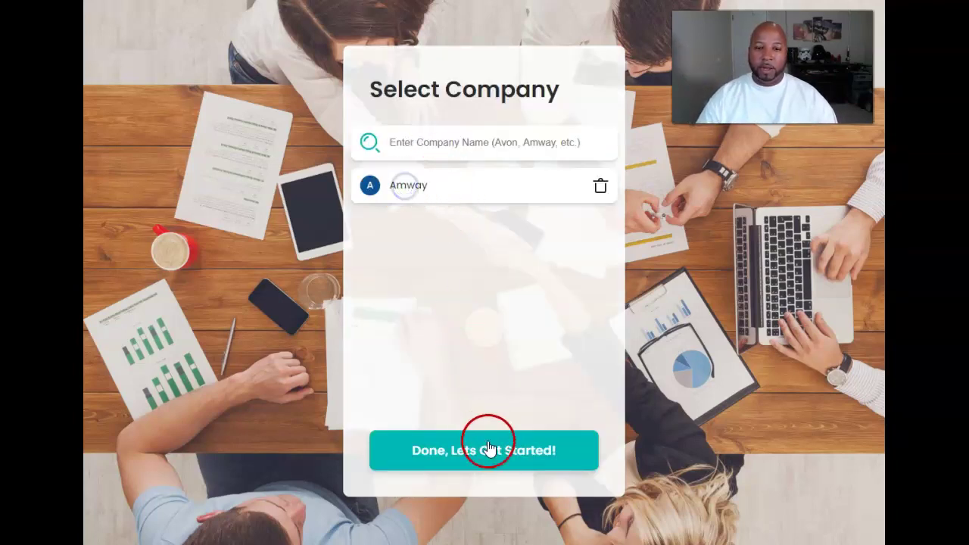
{"action": "left_click", "coordinate": [601, 189]}
Search companies for 'Ep', leaving Bepic as the only match
{"action": "left_click", "coordinate": [484, 145]}
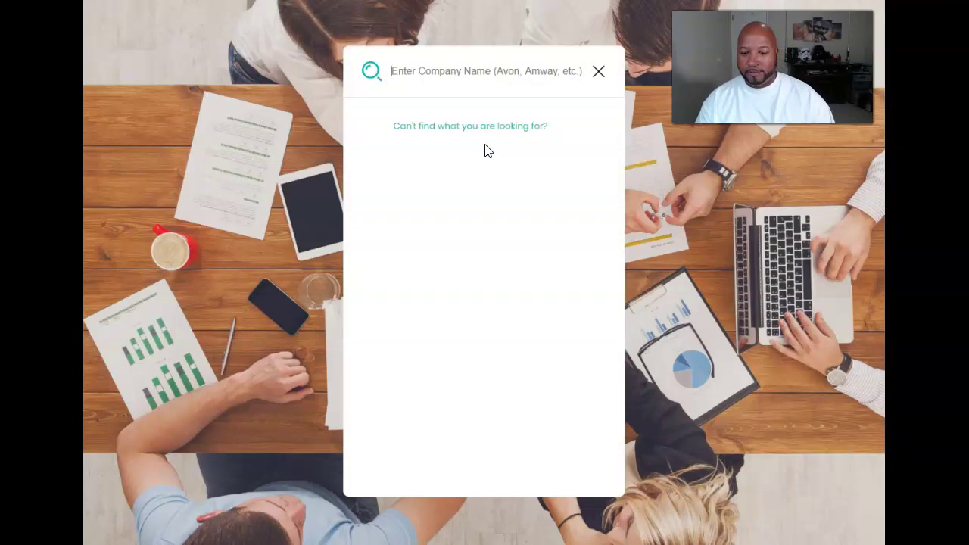
{"action": "type", "text": "E"}
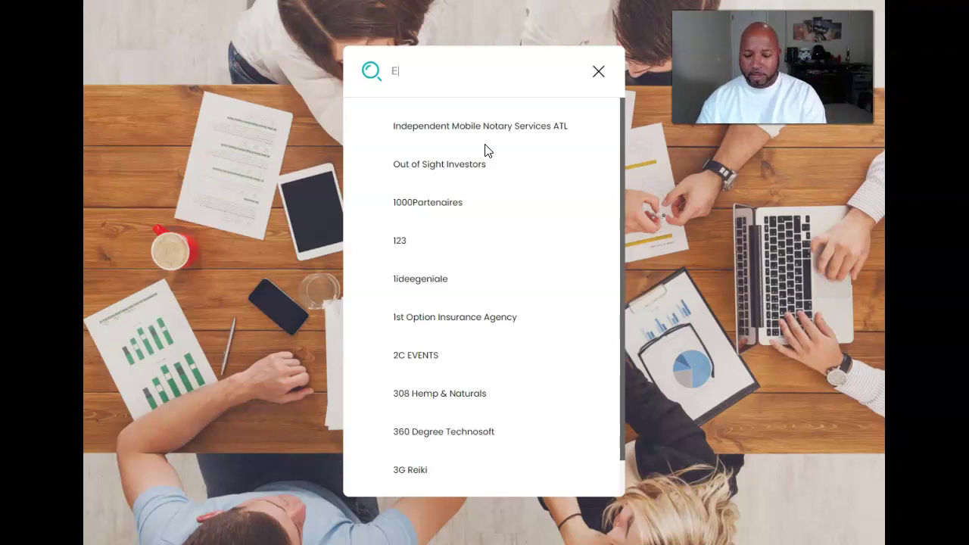
{"action": "type", "text": "pic"}
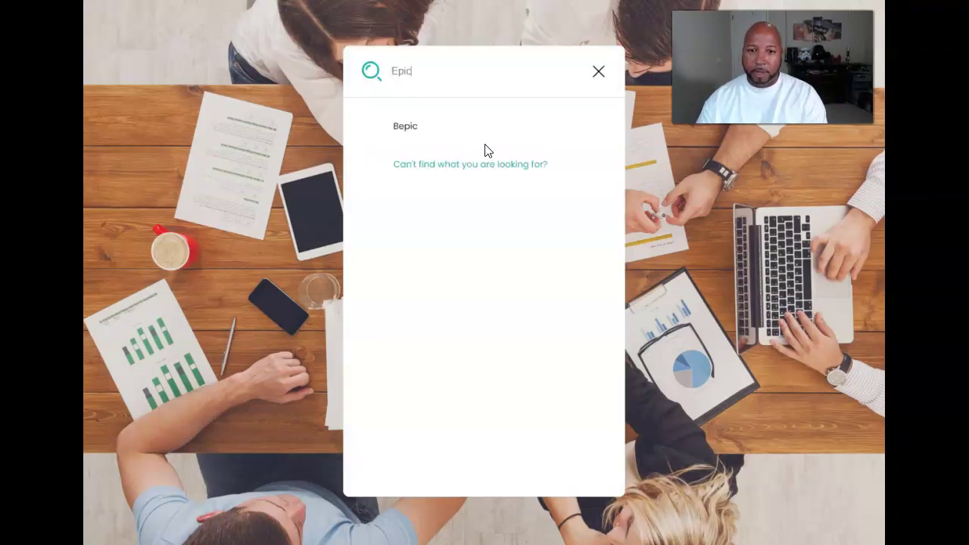
{"action": "left_click", "coordinate": [425, 133]}
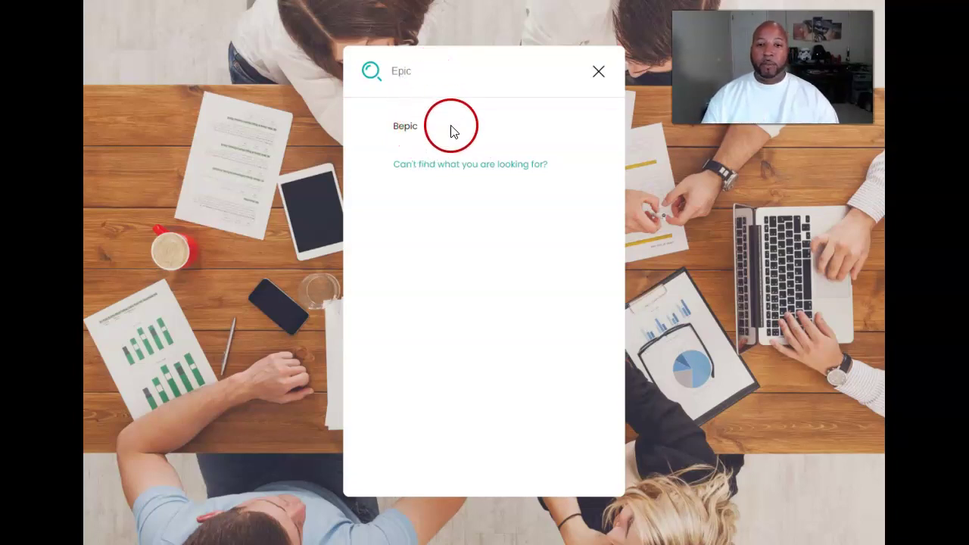
Open the Suggest New Company form and enter the company name for Epic
{"action": "left_click", "coordinate": [478, 166]}
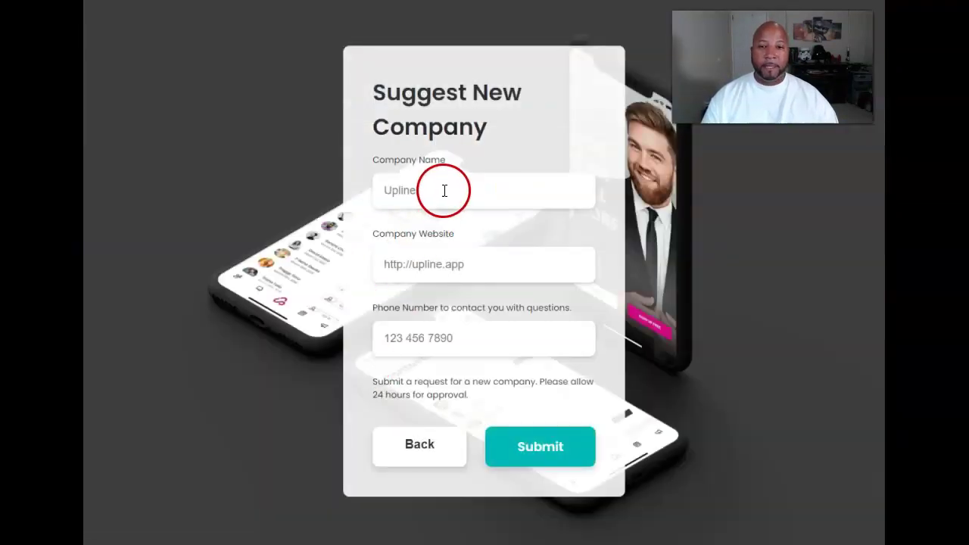
{"action": "left_click", "coordinate": [445, 191]}
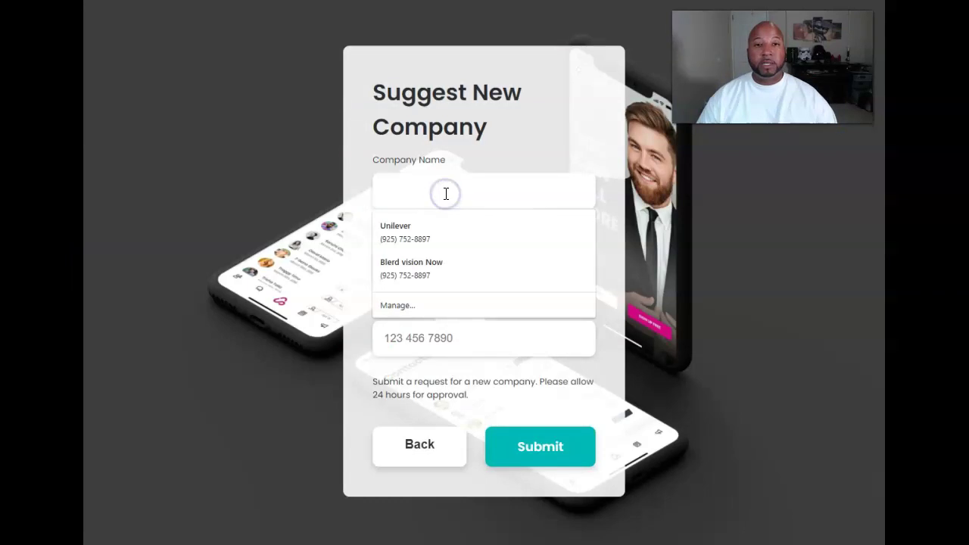
{"action": "left_click", "coordinate": [448, 193]}
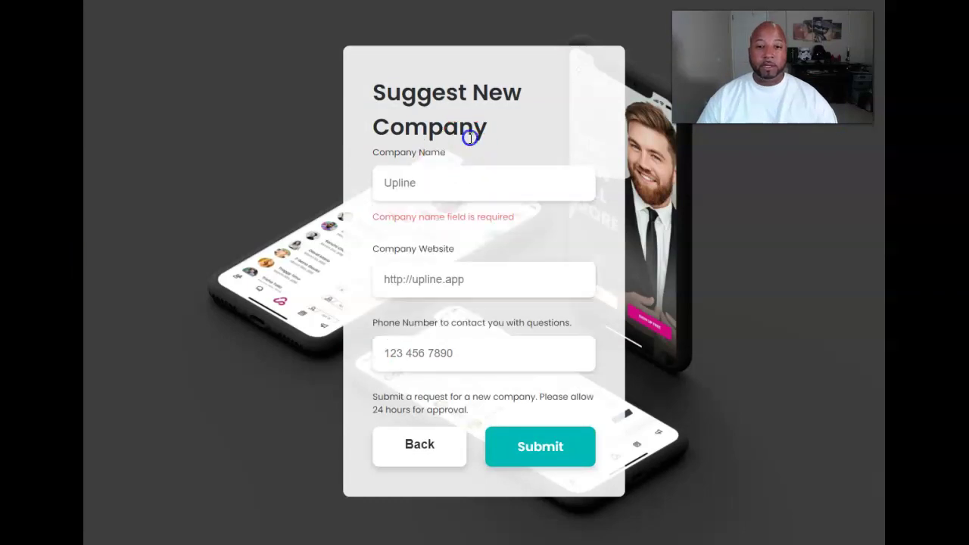
{"action": "left_click", "coordinate": [454, 183]}
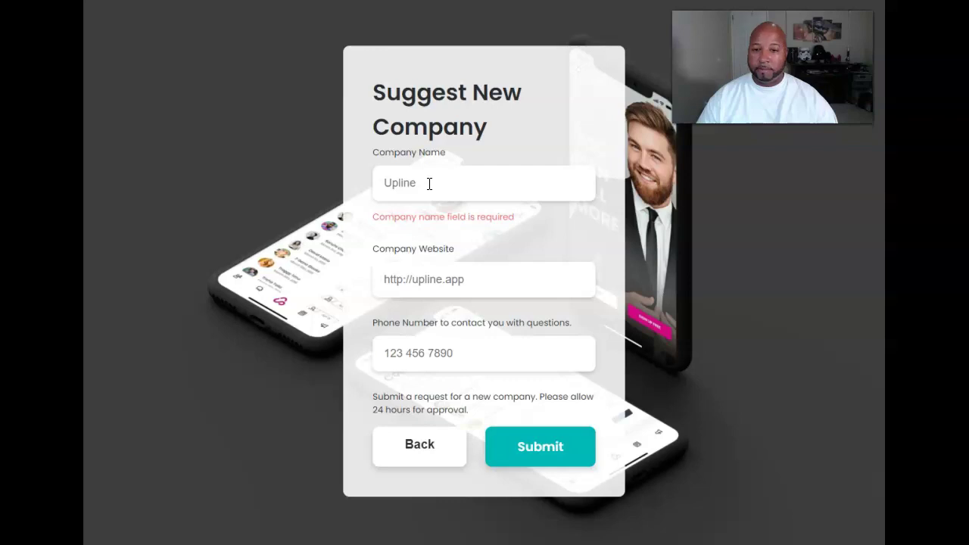
{"action": "left_click", "coordinate": [428, 183]}
{"action": "type", "text": "w"}
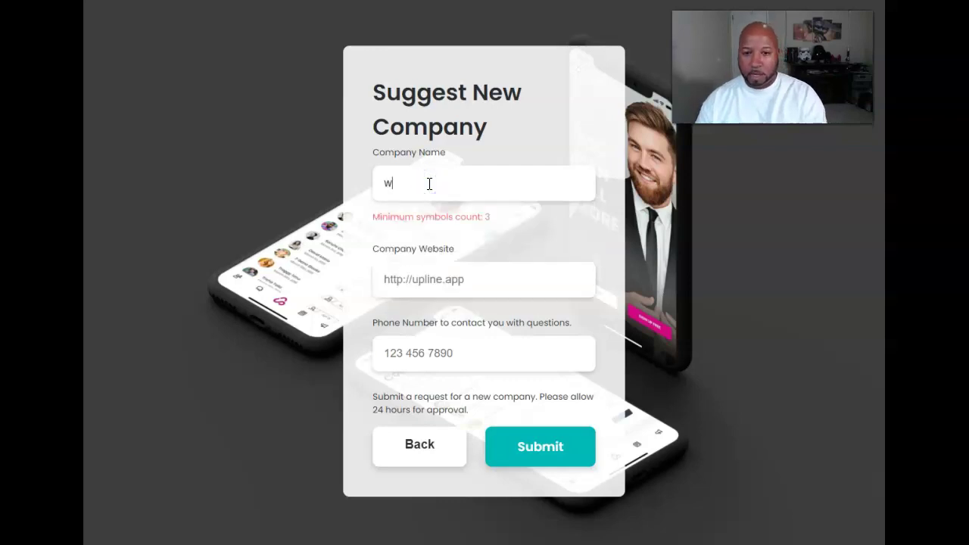
{"action": "key", "text": "BackSpace"}
{"action": "type", "text": "epl"}
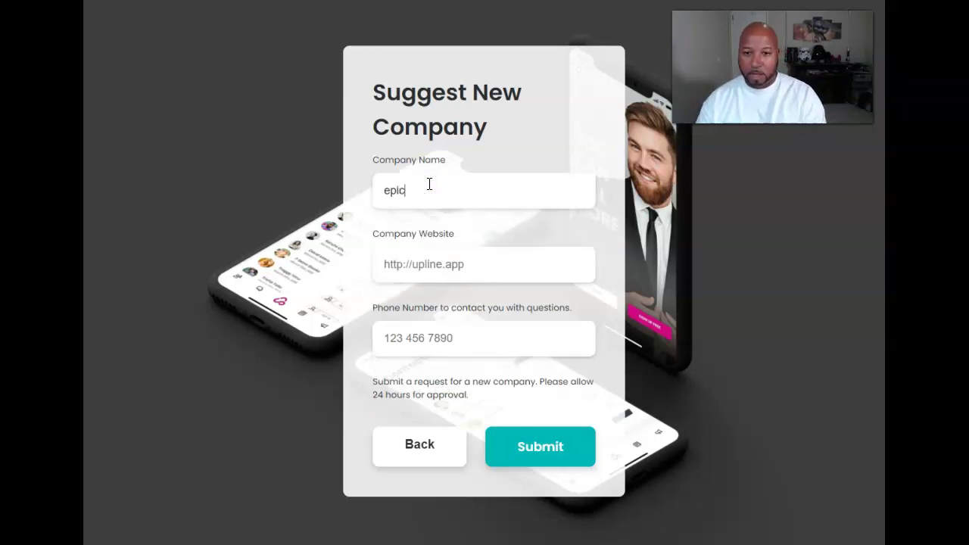
Visit the Website and Phone fields, then go Back without submitting the form
{"action": "left_click", "coordinate": [411, 264]}
{"action": "left_click", "coordinate": [466, 265]}
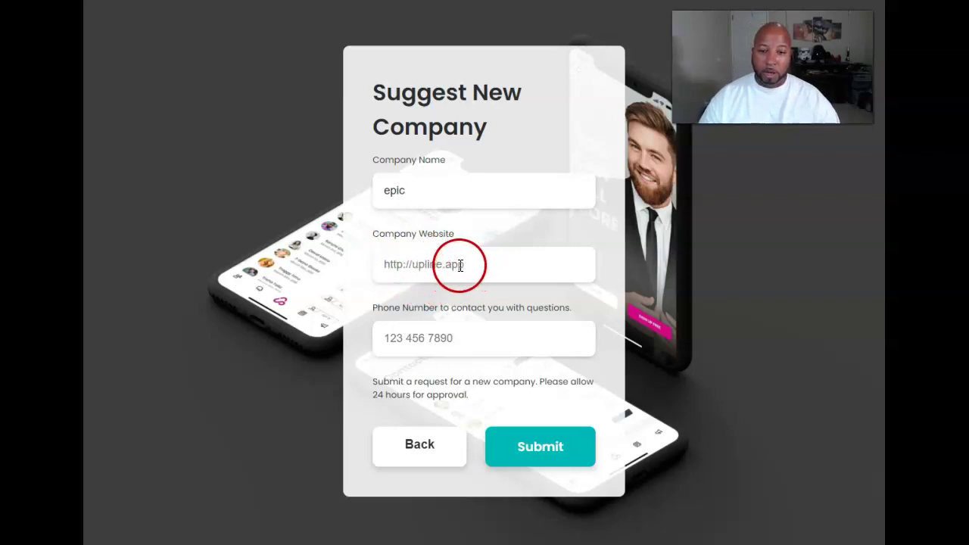
{"action": "left_click", "coordinate": [463, 265]}
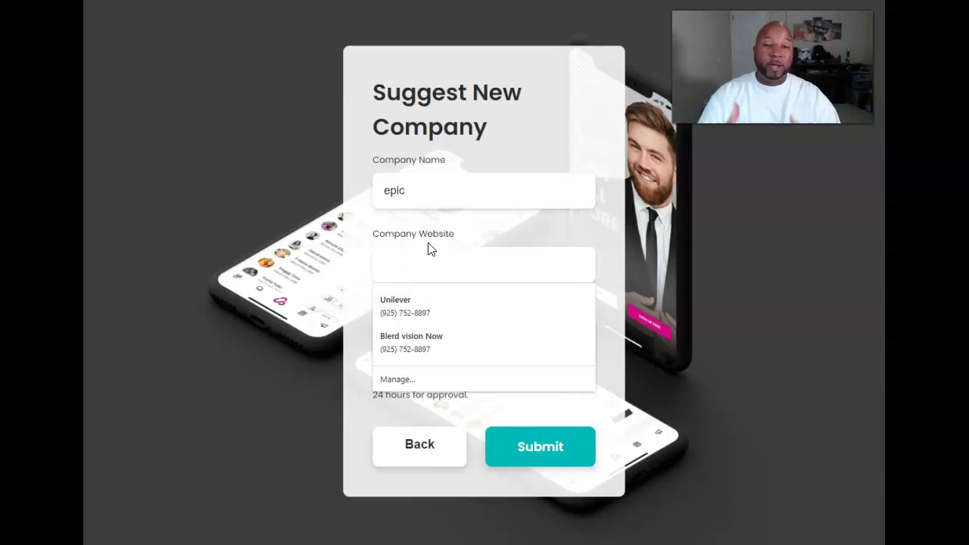
{"action": "left_click", "coordinate": [402, 248]}
{"action": "left_click", "coordinate": [406, 352]}
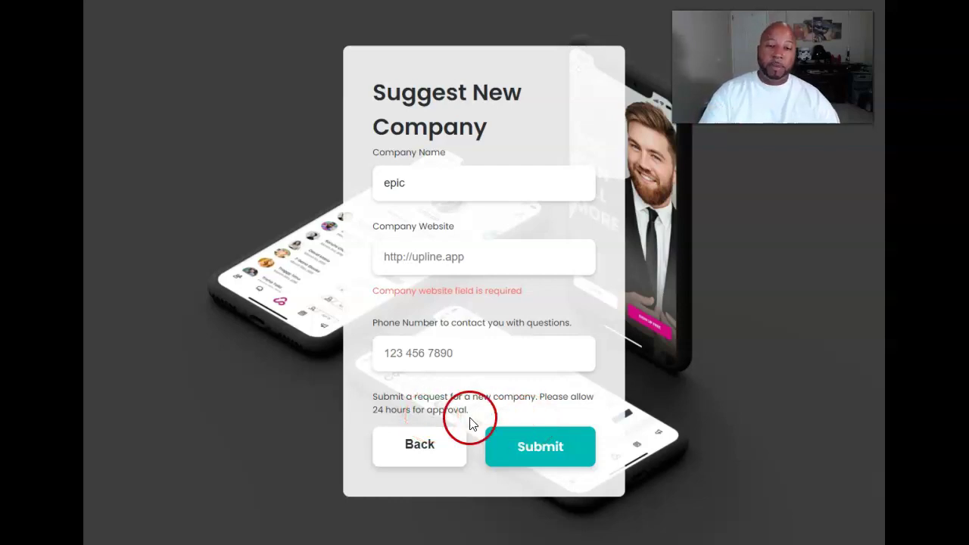
{"action": "left_click", "coordinate": [424, 459]}
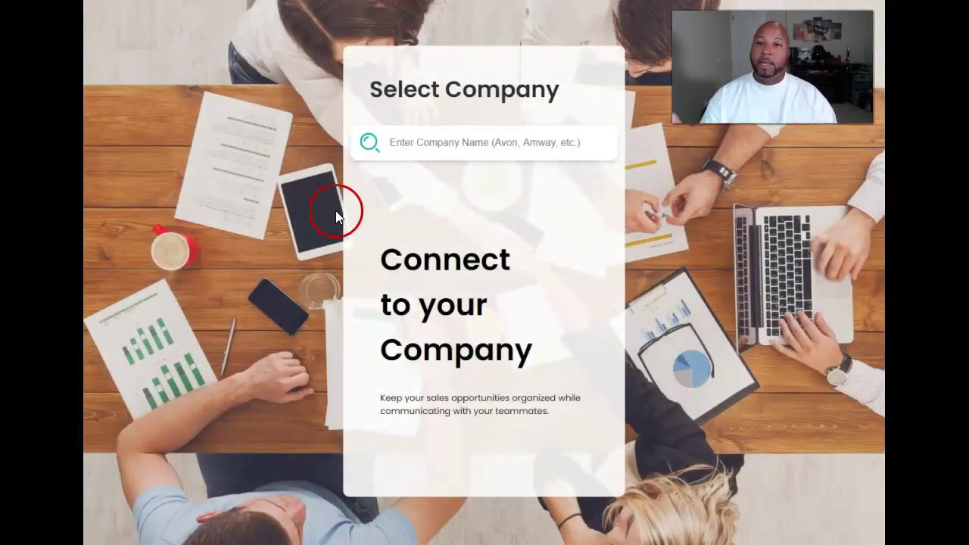
Leave the suggestion form for the back office and switch the active company to Tranont
{"action": "left_click", "coordinate": [287, 147]}
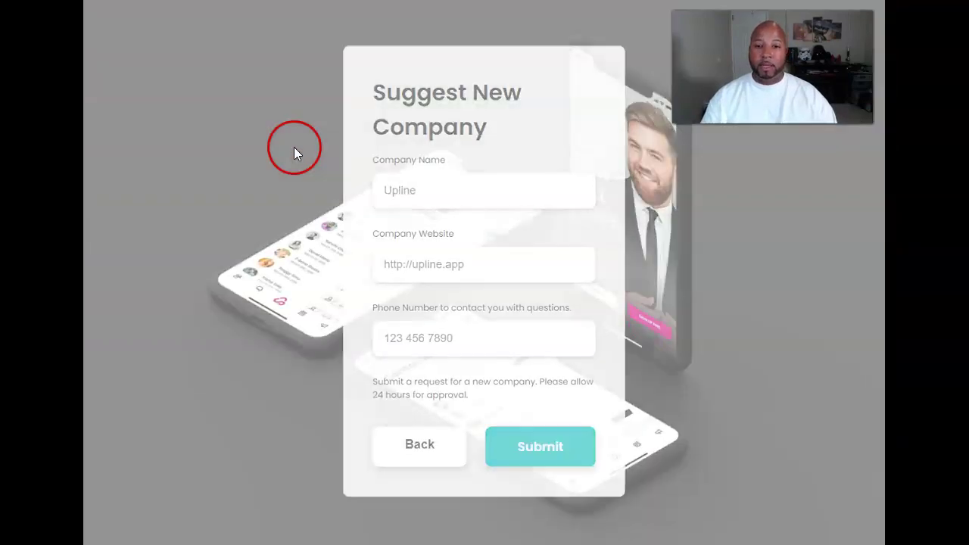
{"action": "left_click", "coordinate": [292, 147]}
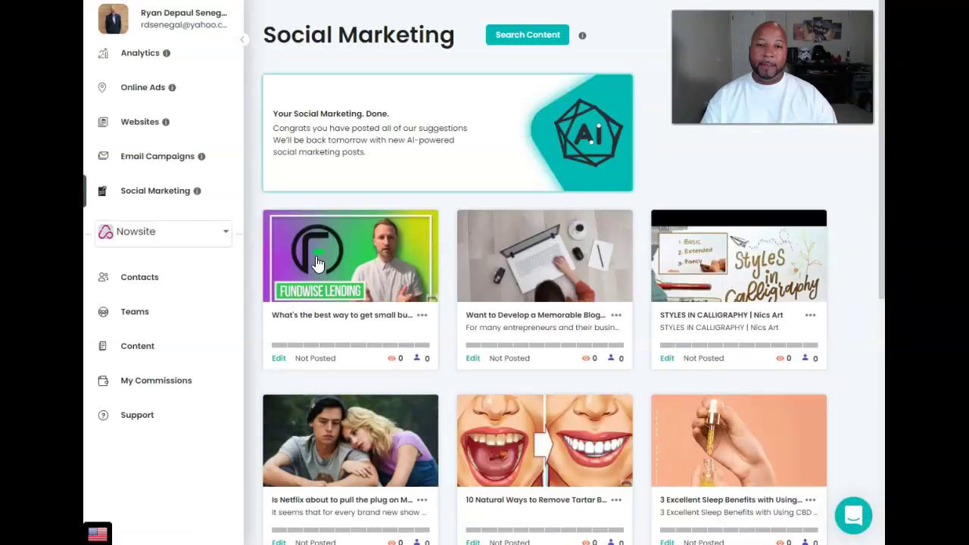
{"action": "left_click_drag", "start_coordinate": [259, 219], "coordinate": [234, 253]}
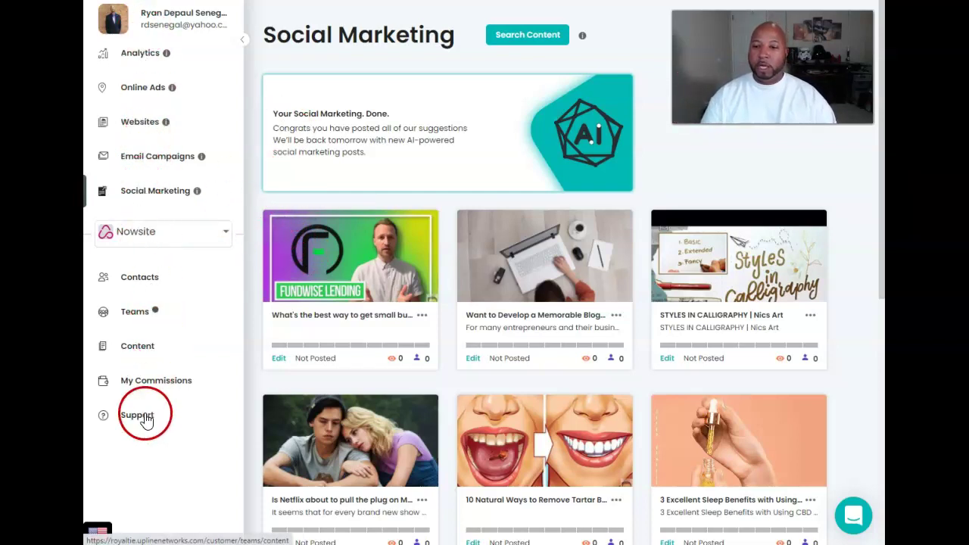
{"action": "left_click", "coordinate": [223, 238]}
{"action": "left_click", "coordinate": [186, 269]}
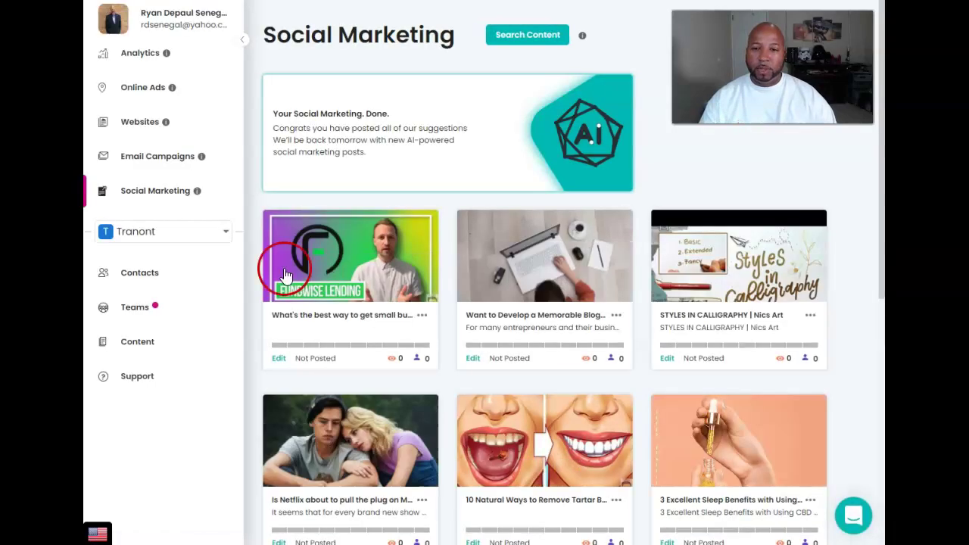
Review the Tranont Legacy Living team members on the Teams page, briefly opening Join a Team
{"action": "left_click", "coordinate": [157, 308]}
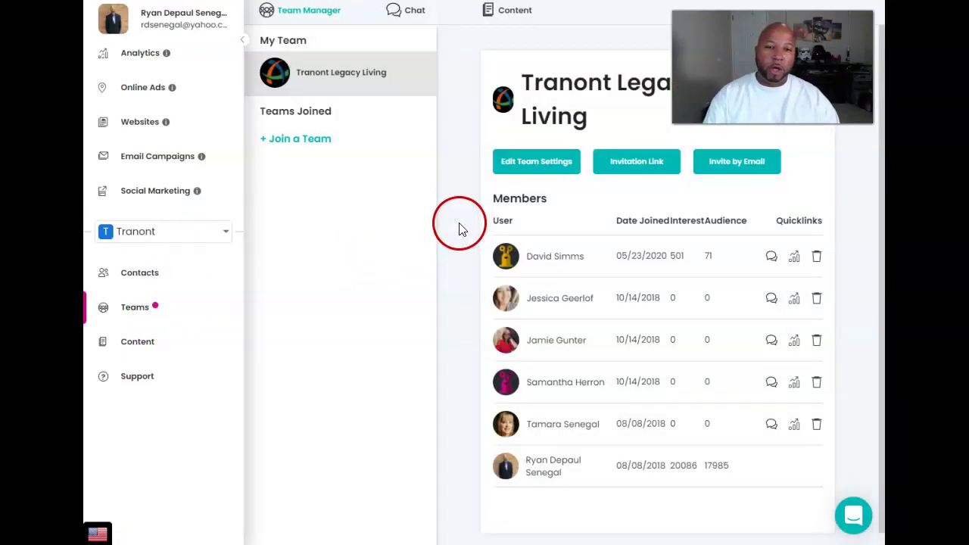
{"action": "scroll", "coordinate": [515, 356], "scroll_direction": "down", "scroll_amount": 1}
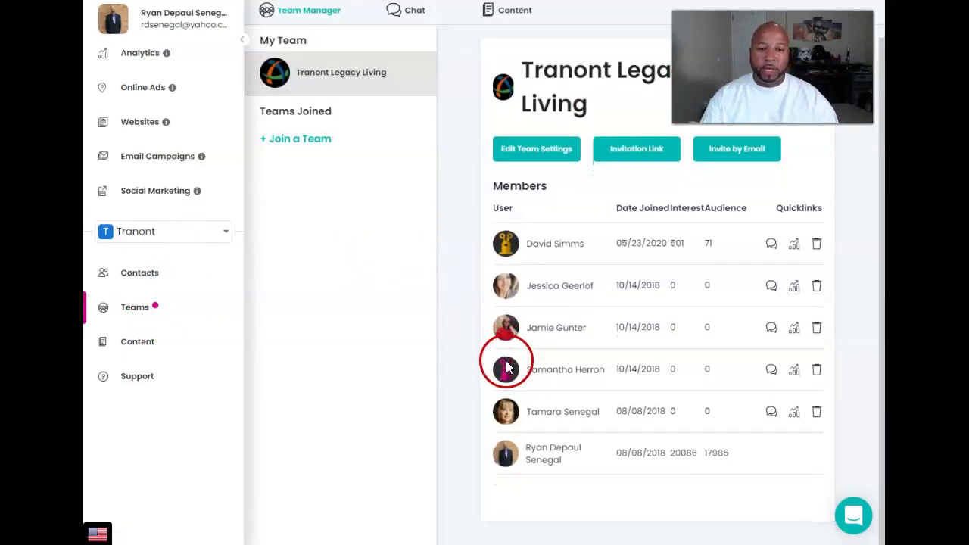
{"action": "left_click", "coordinate": [306, 144]}
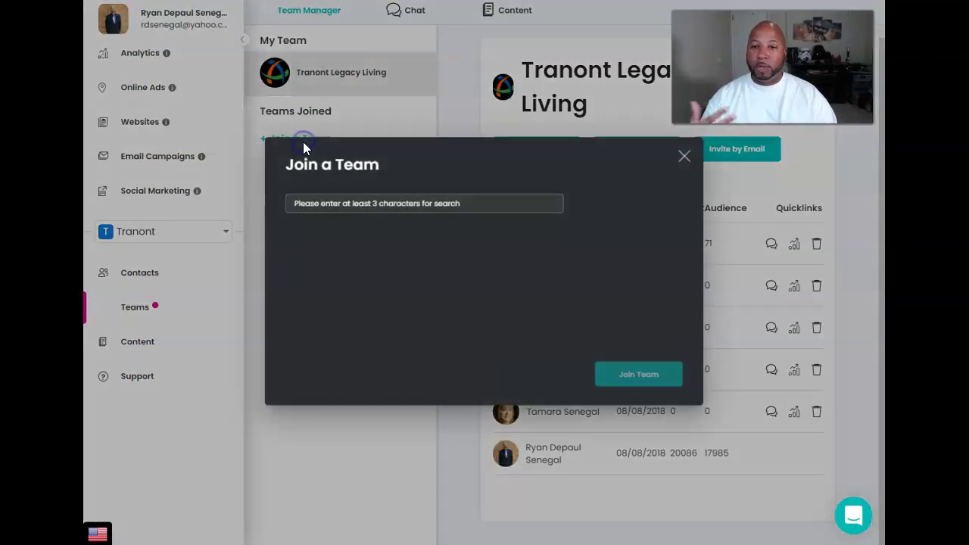
{"action": "left_click", "coordinate": [683, 156]}
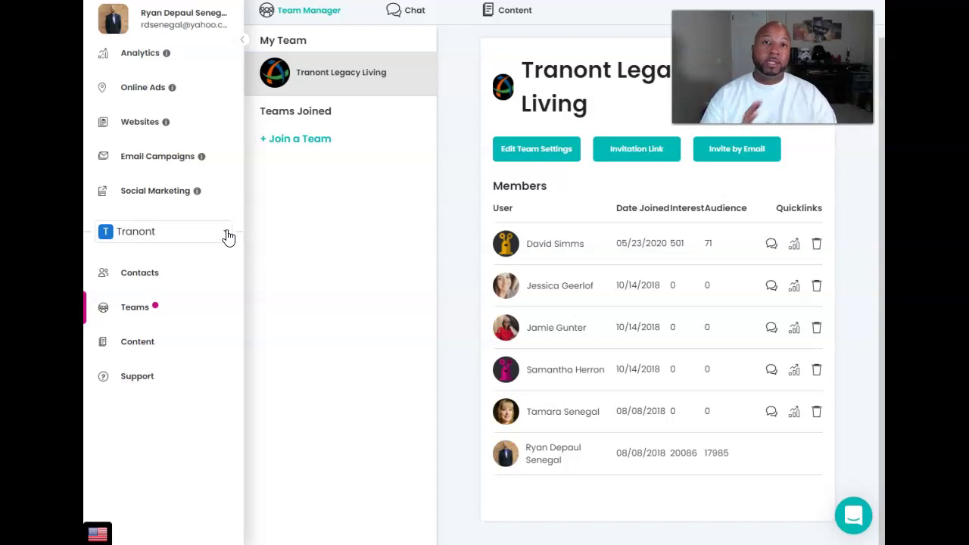
Switch the active company back to Nowsite from the company dropdown
{"action": "left_click", "coordinate": [243, 229]}
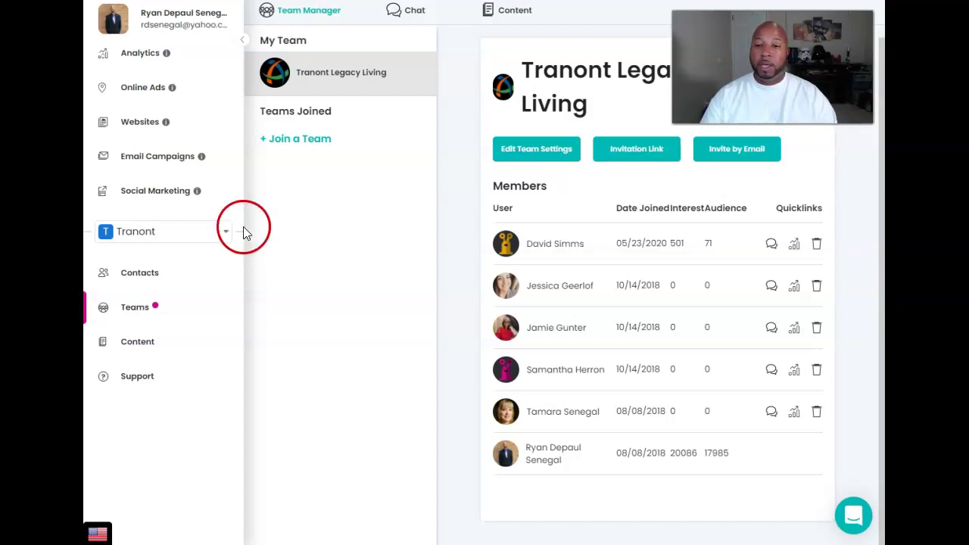
{"action": "left_click", "coordinate": [205, 236]}
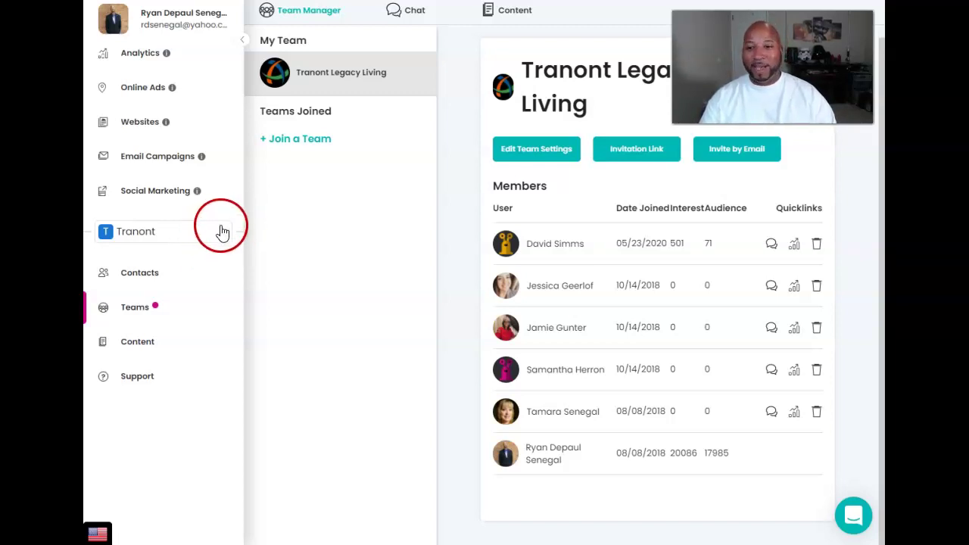
{"action": "left_click", "coordinate": [223, 233]}
{"action": "left_click", "coordinate": [166, 203]}
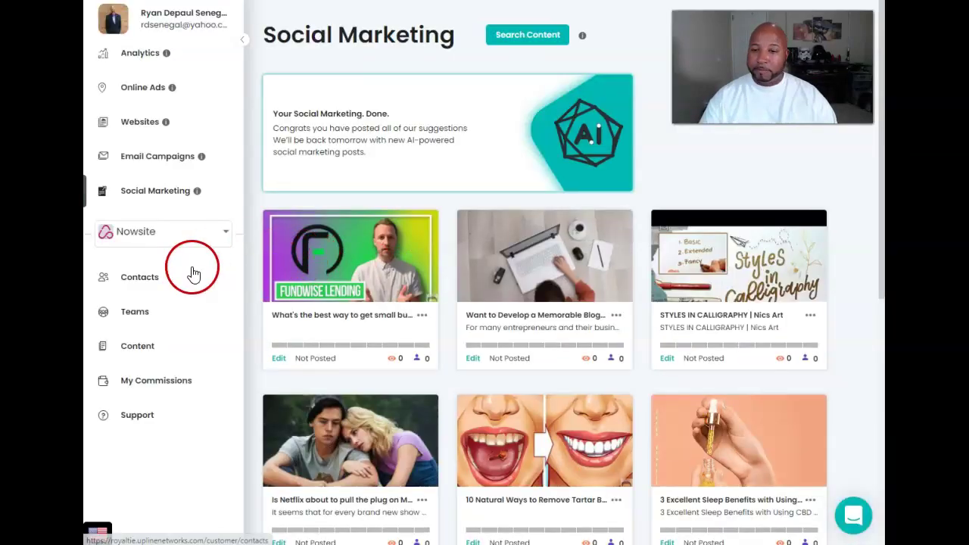
Open Nowsite's Teams page and scroll through The Marketing Nerd members and Teams Joined list
{"action": "left_click", "coordinate": [146, 313]}
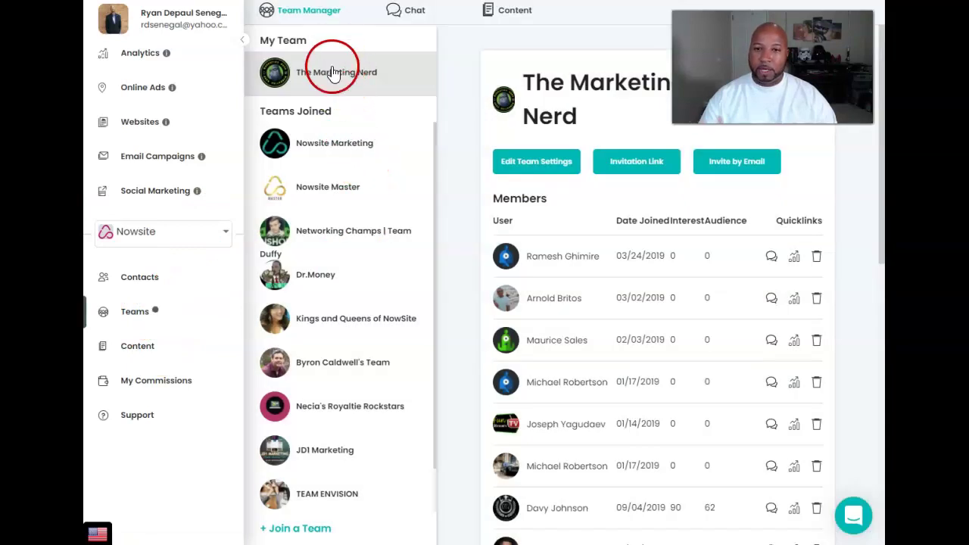
{"action": "scroll", "coordinate": [340, 326], "scroll_direction": "down", "scroll_amount": 1}
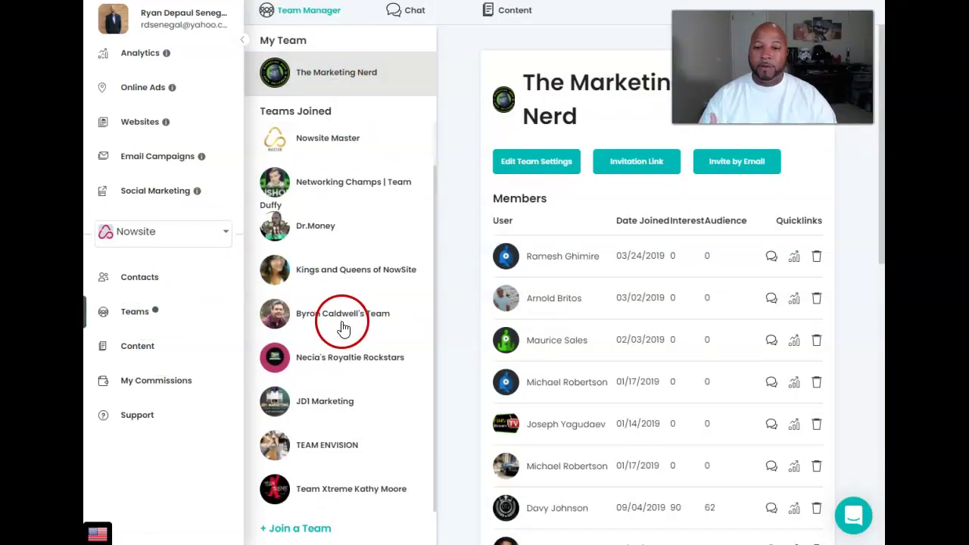
{"action": "scroll", "coordinate": [340, 326], "scroll_direction": "up", "scroll_amount": 1}
{"action": "scroll", "coordinate": [340, 325], "scroll_direction": "down", "scroll_amount": 1}
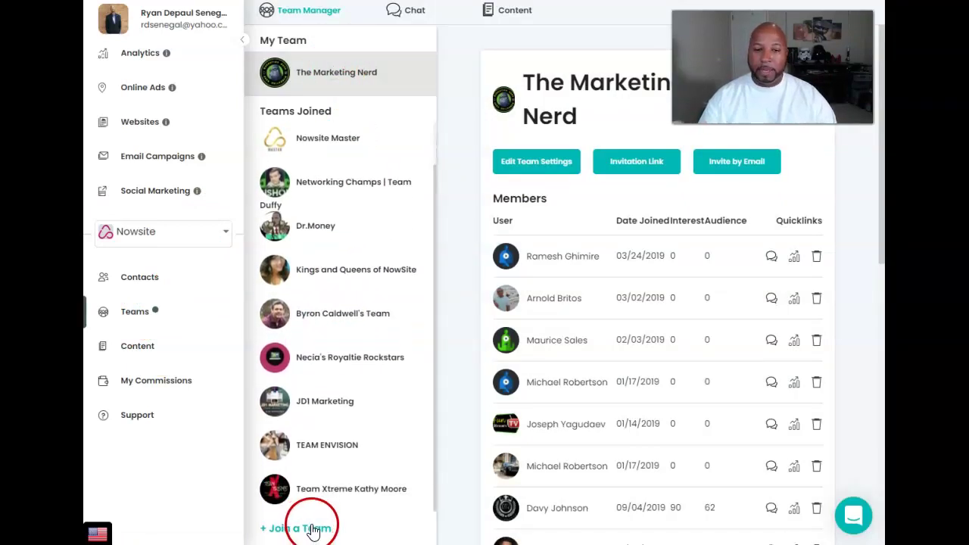
{"action": "scroll", "coordinate": [388, 230], "scroll_direction": "up", "scroll_amount": 1}
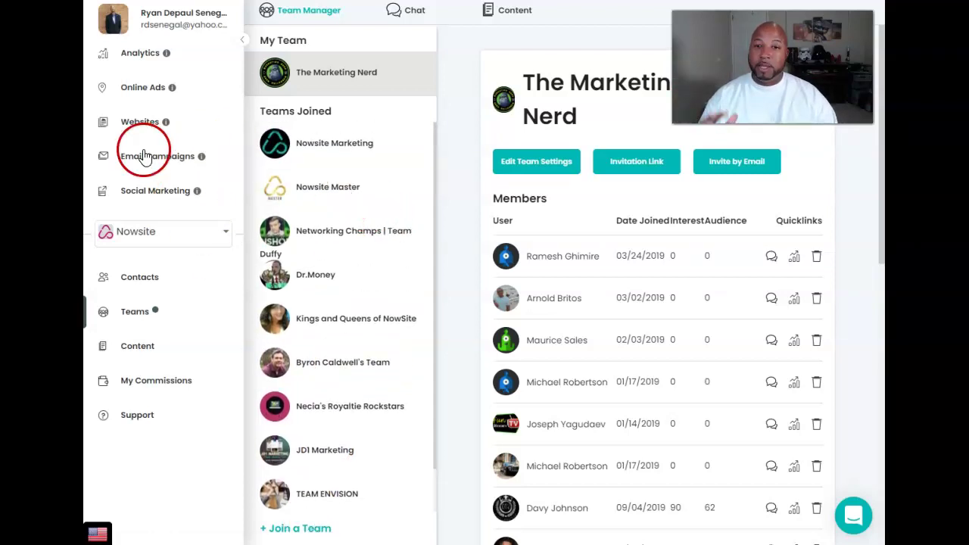